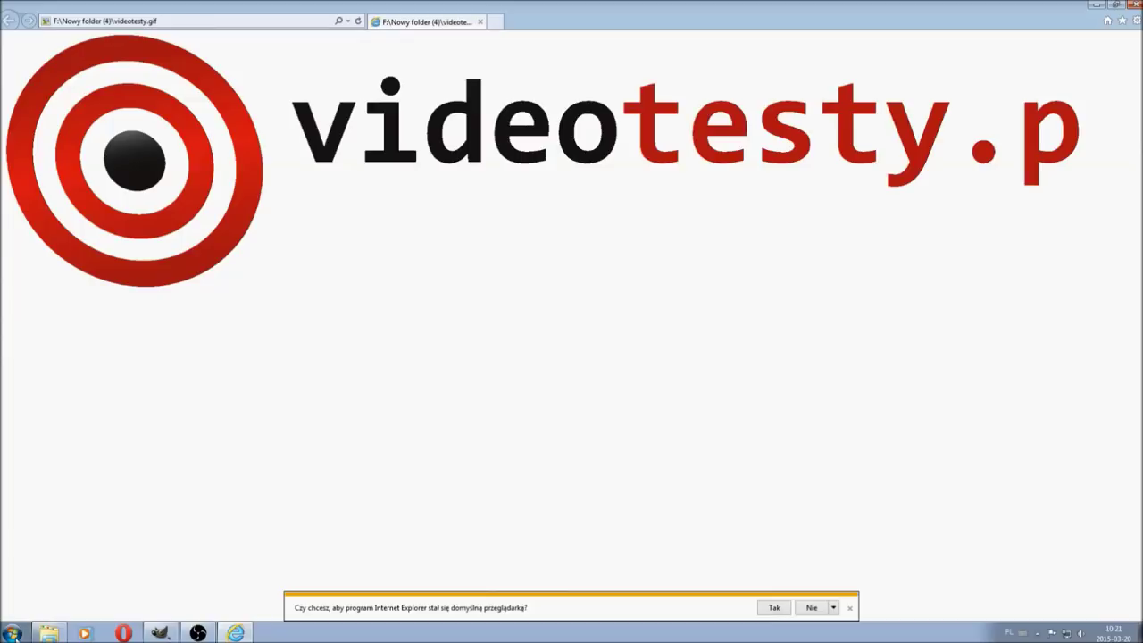
After watching videotesty.gif play in Internet Explorer, bring the Nowy folder (4) window forward.
click(49, 633)
Open videotesty1.gif in a new Internet Explorer tab, then switch back to GIMP.
double_click(527, 342)
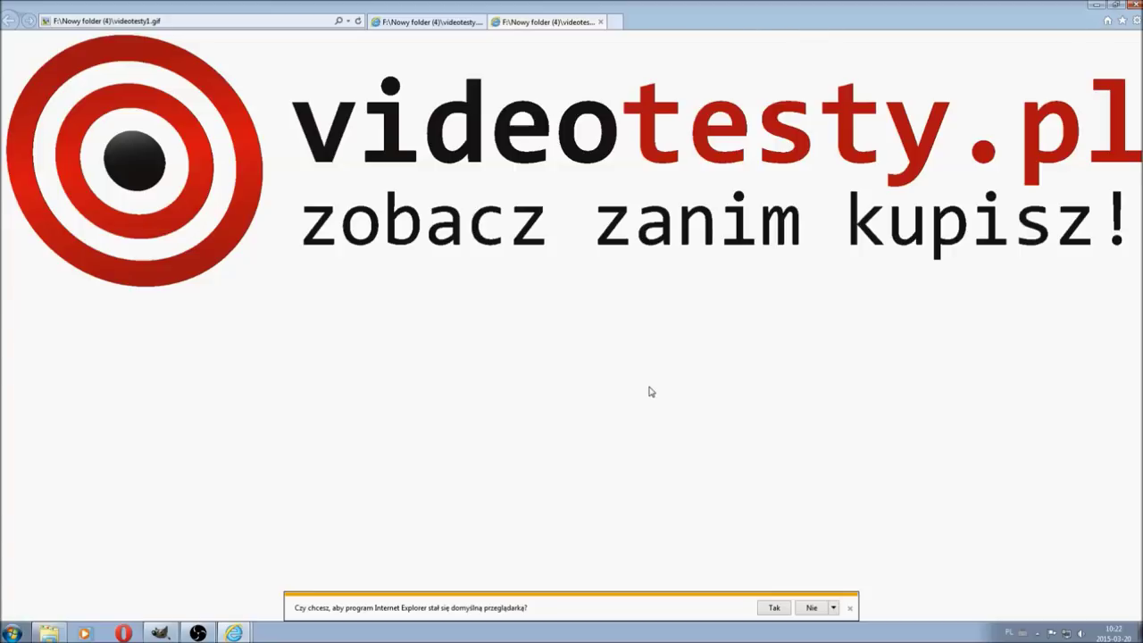
key(alt+Tab)
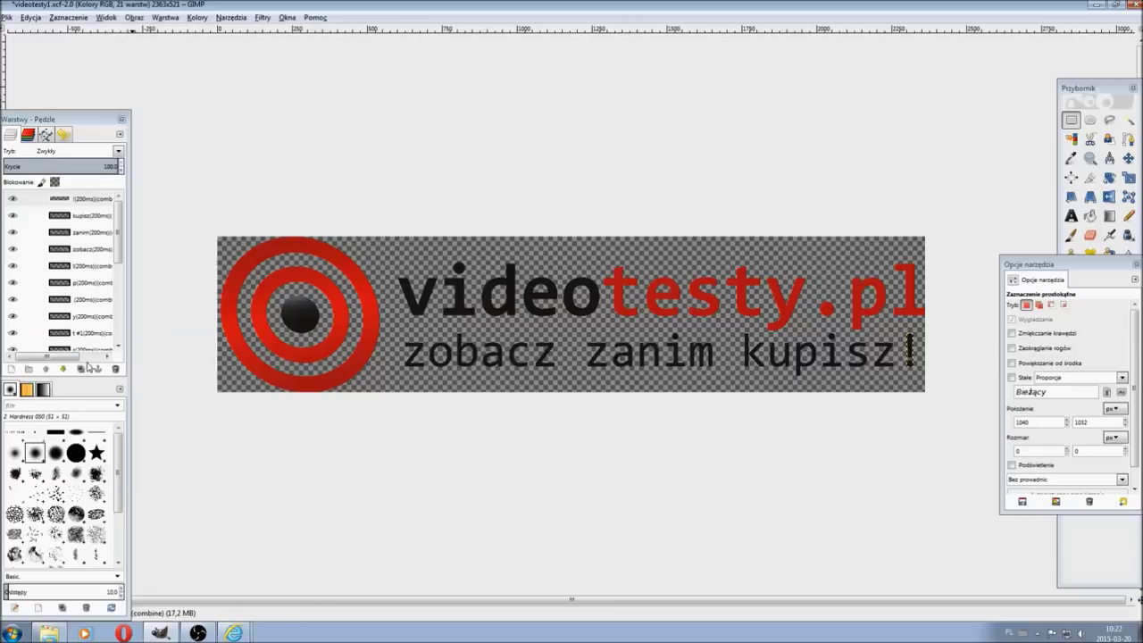
mouse_move(73, 357)
mouse_down()
mouse_move(85, 358)
mouse_move(59, 358)
mouse_up()
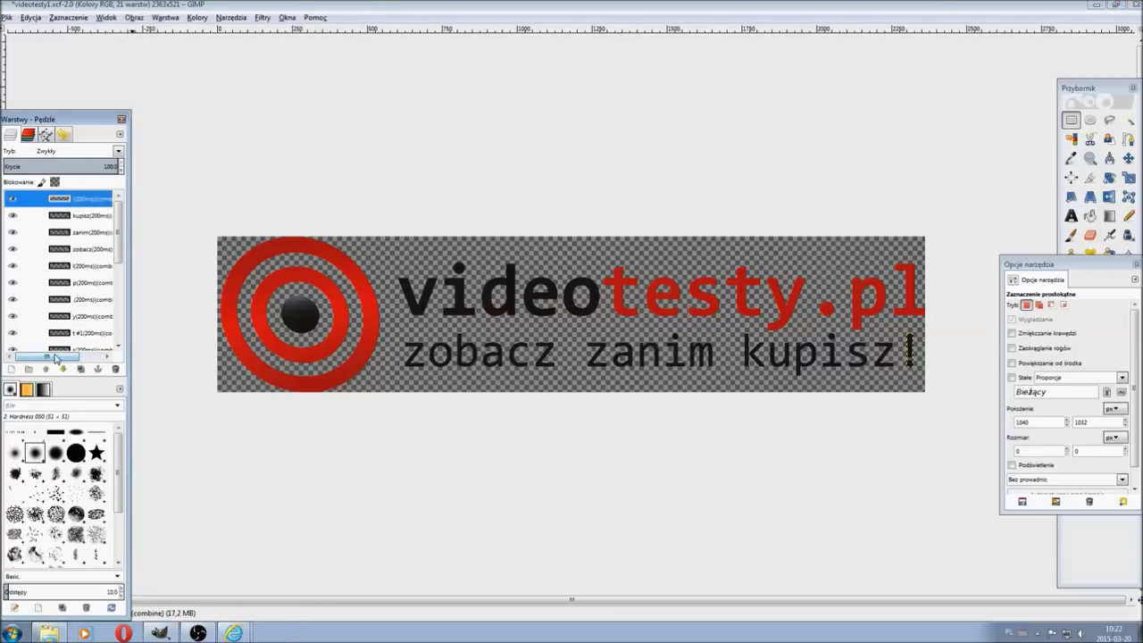
scroll(60, 301, down, 3)
scroll(59, 301, down, 3)
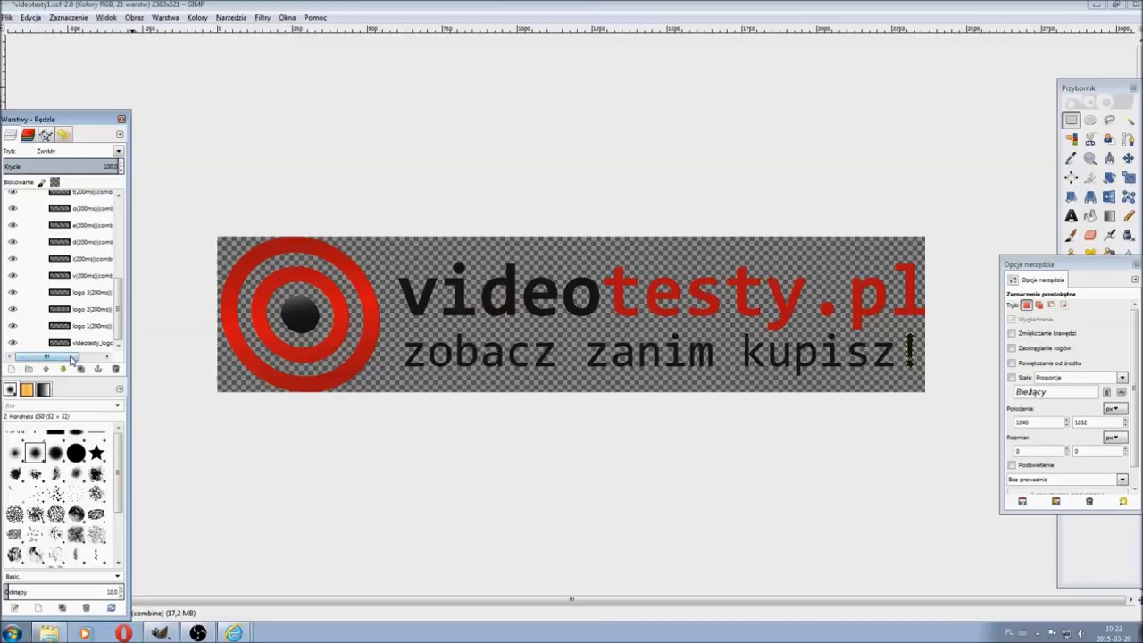
click(12, 326)
click(13, 326)
click(13, 309)
click(12, 292)
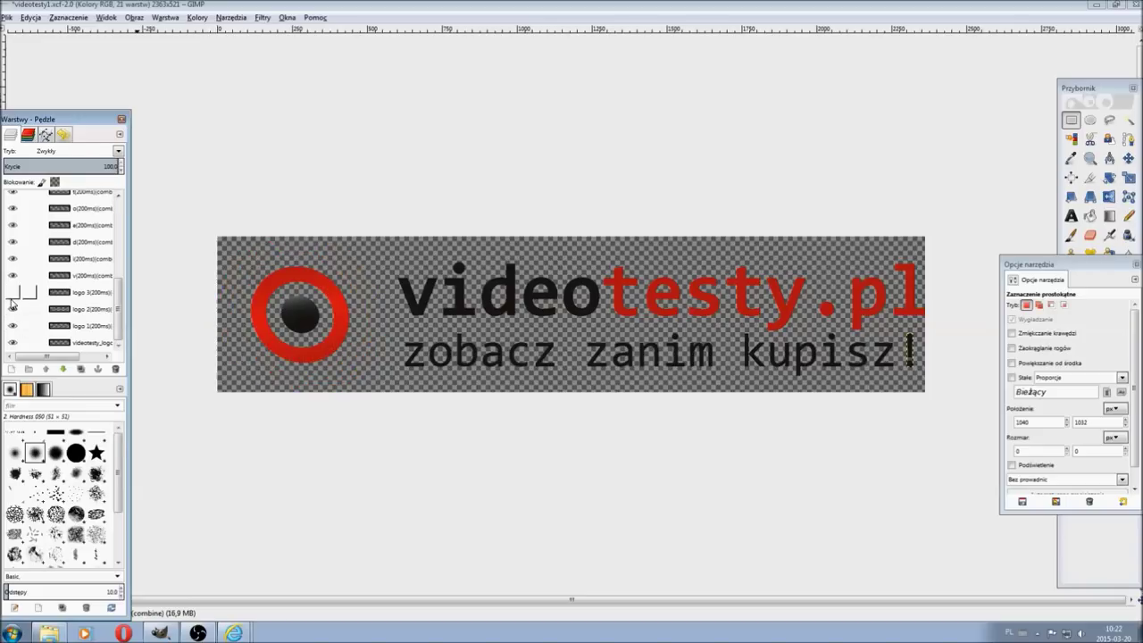
click(13, 292)
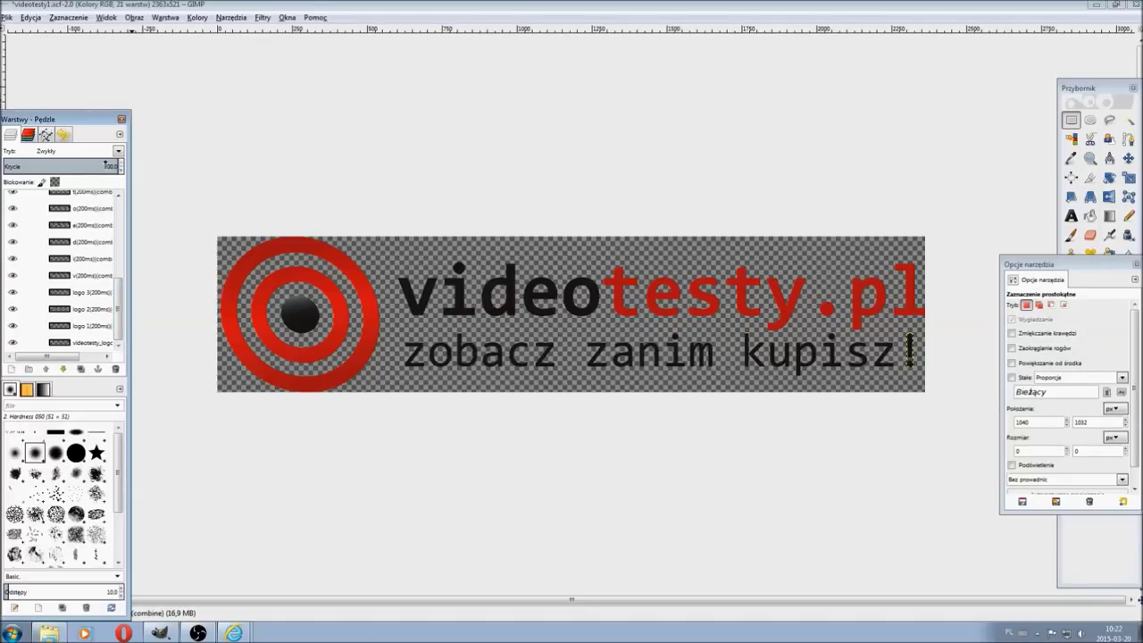
click(13, 326)
click(13, 326)
click(13, 326)
scroll(39, 315, up, 5)
click(15, 200)
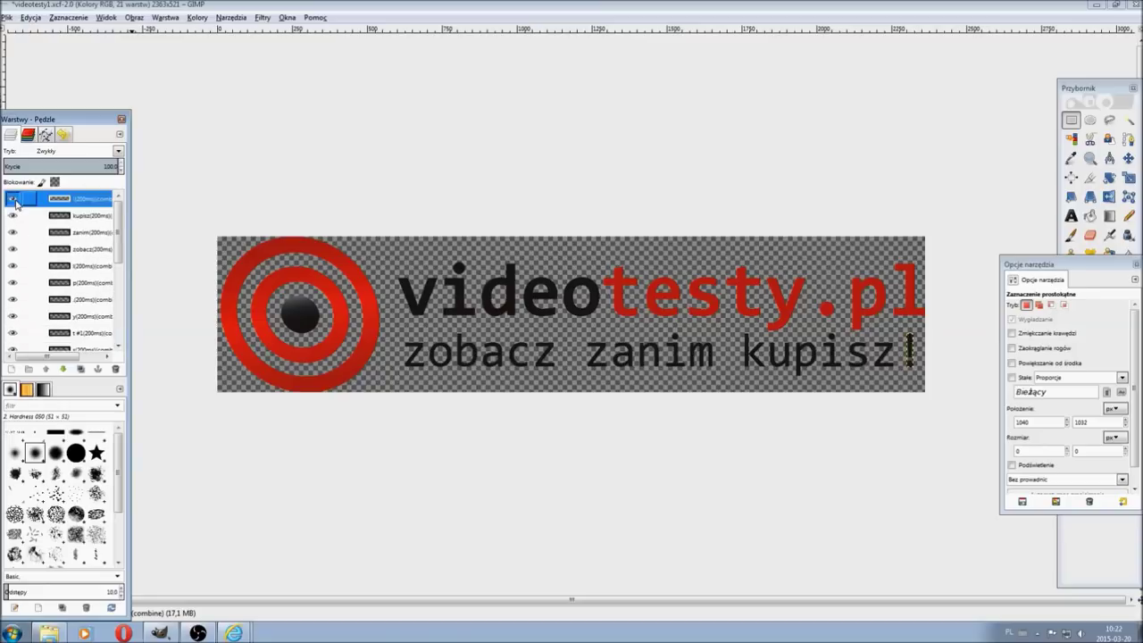
click(14, 200)
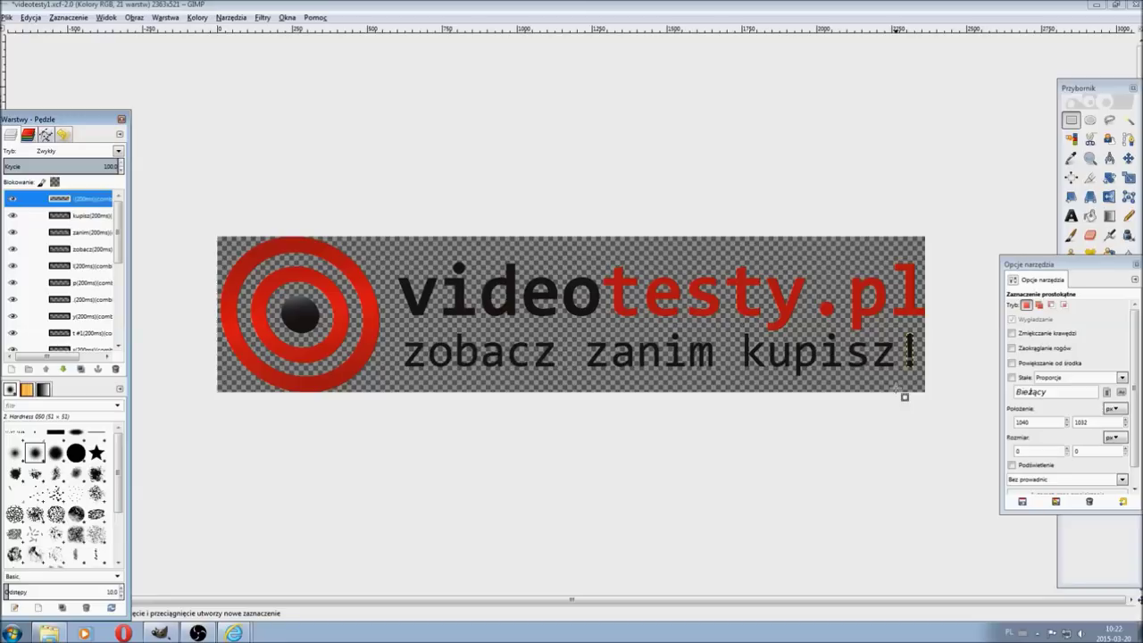
click(282, 7)
click(266, 17)
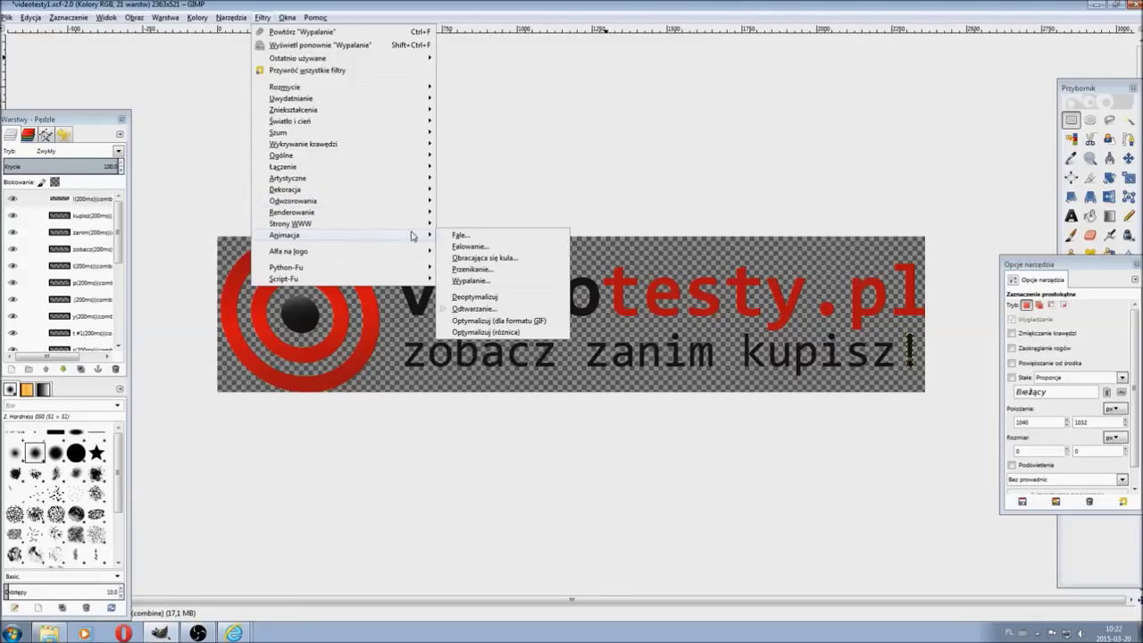
mouse_move(284, 235)
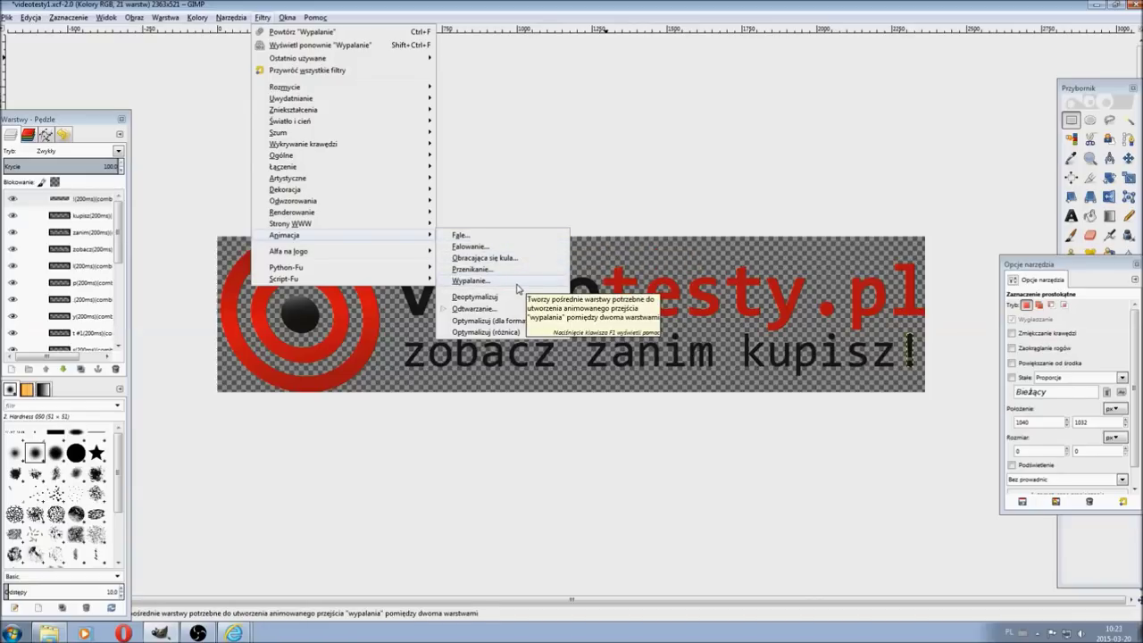
click(415, 5)
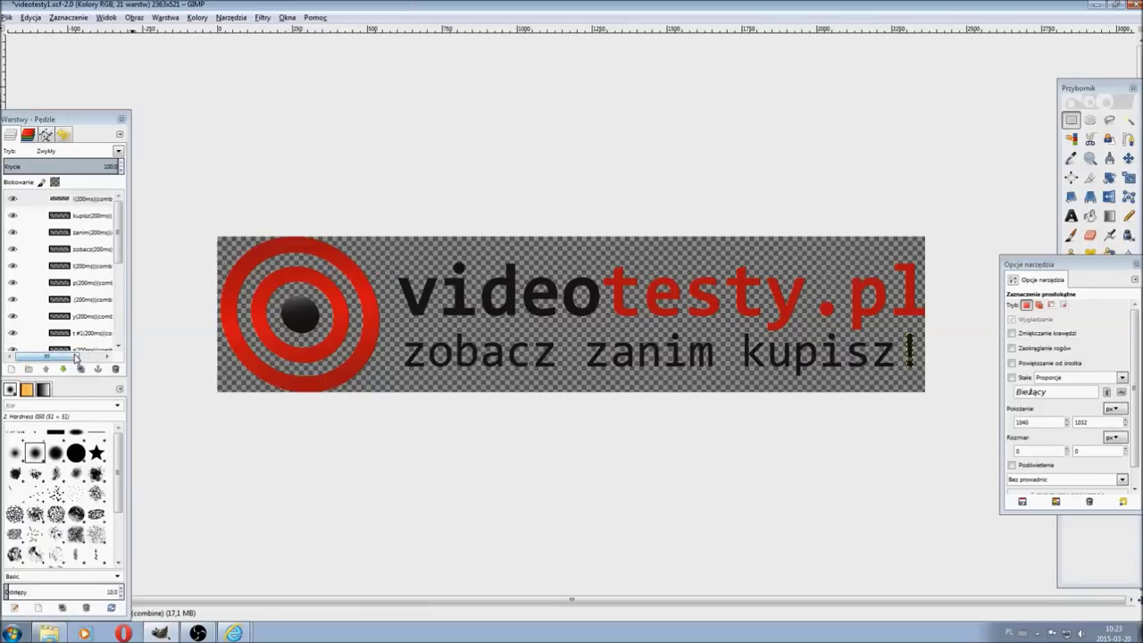
drag(75, 356, 98, 357)
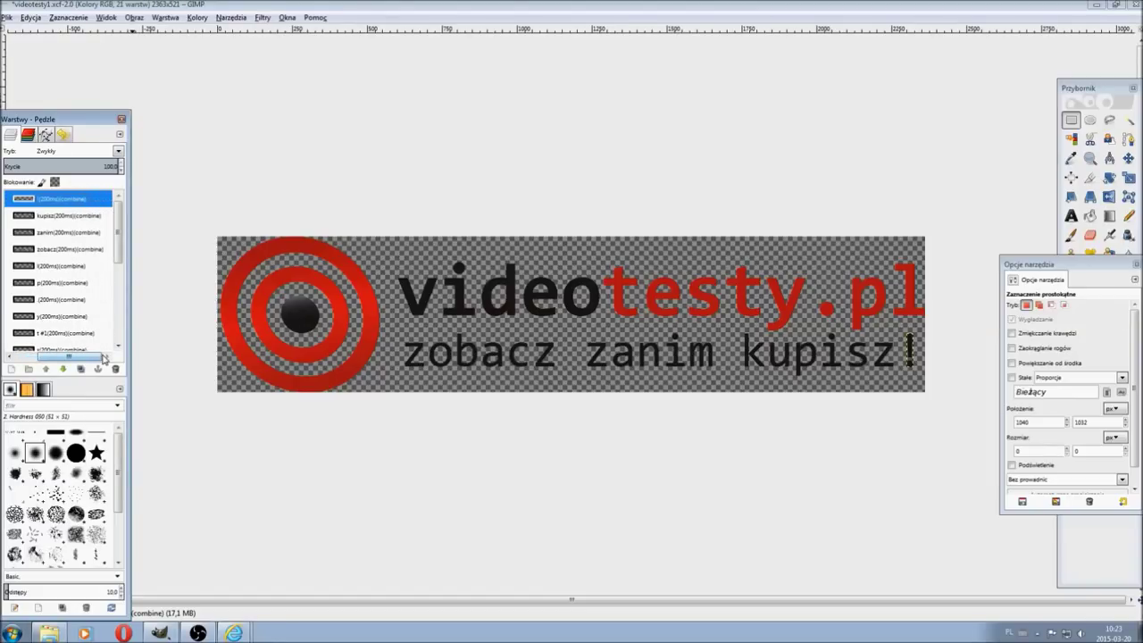
scroll(104, 358, left, 2)
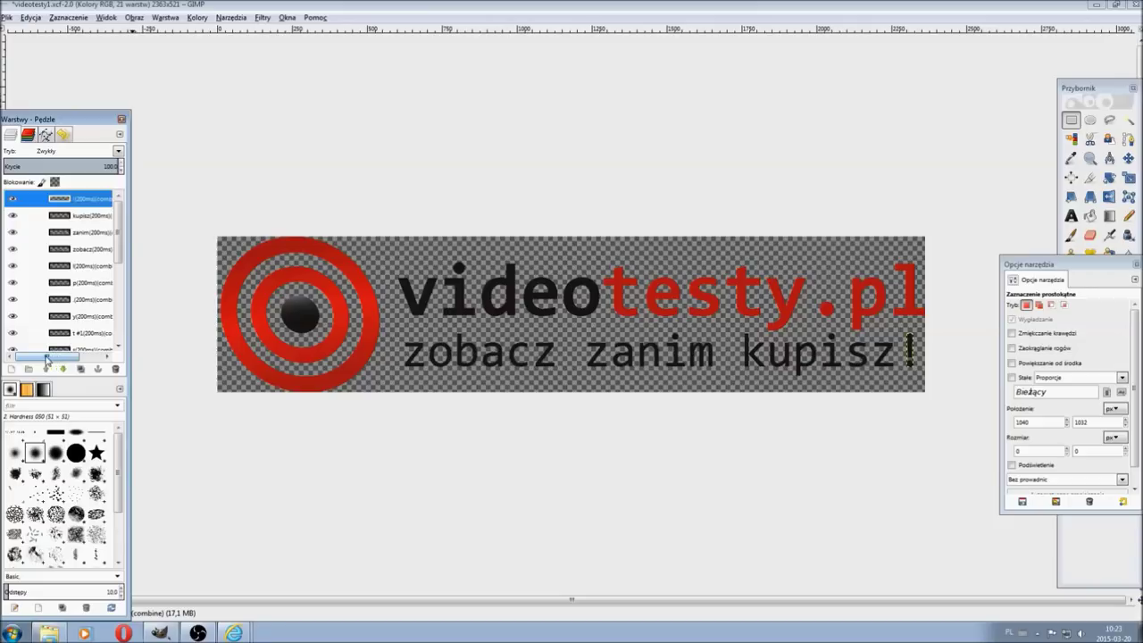
scroll(86, 359, right, 2)
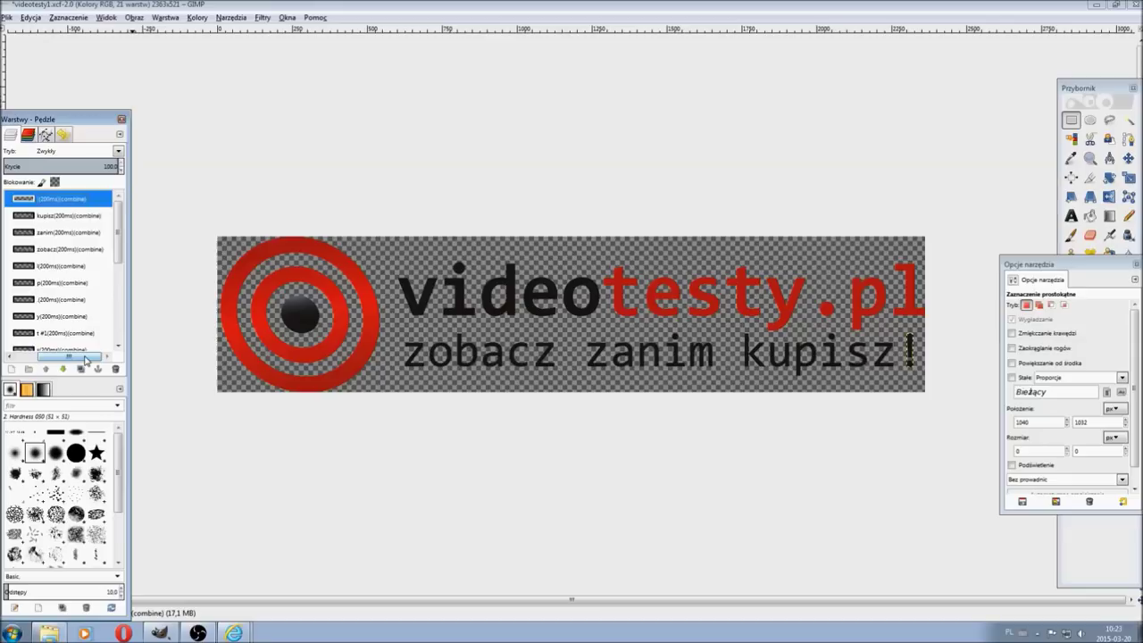
scroll(74, 290, down, 2)
scroll(74, 291, down, 2)
scroll(73, 290, down, 2)
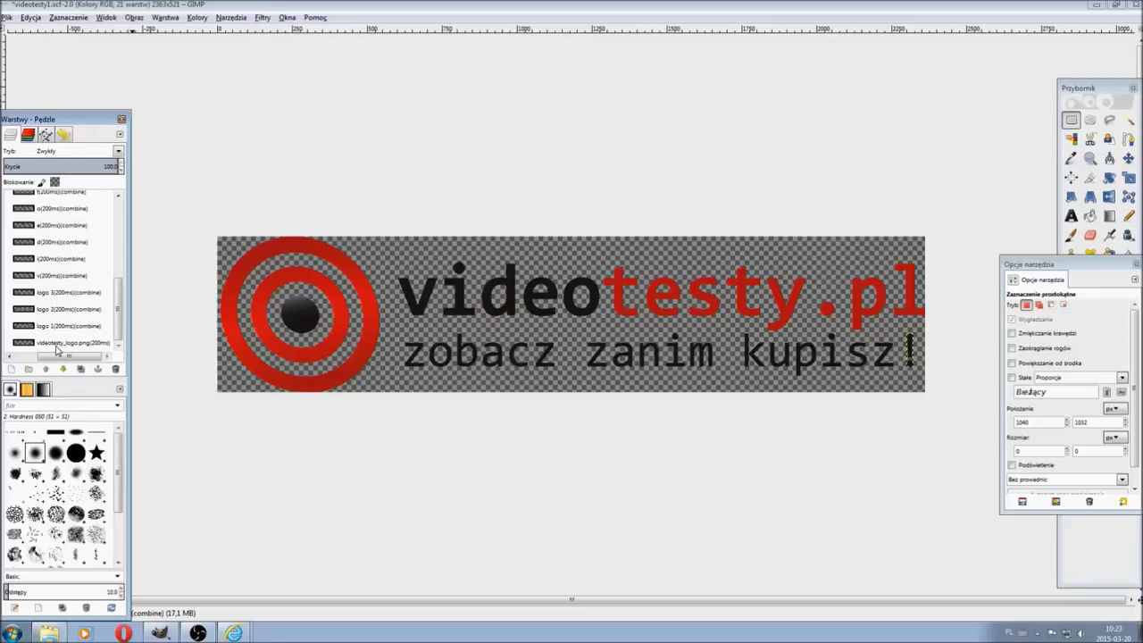
scroll(57, 347, up, 3)
scroll(60, 339, up, 3)
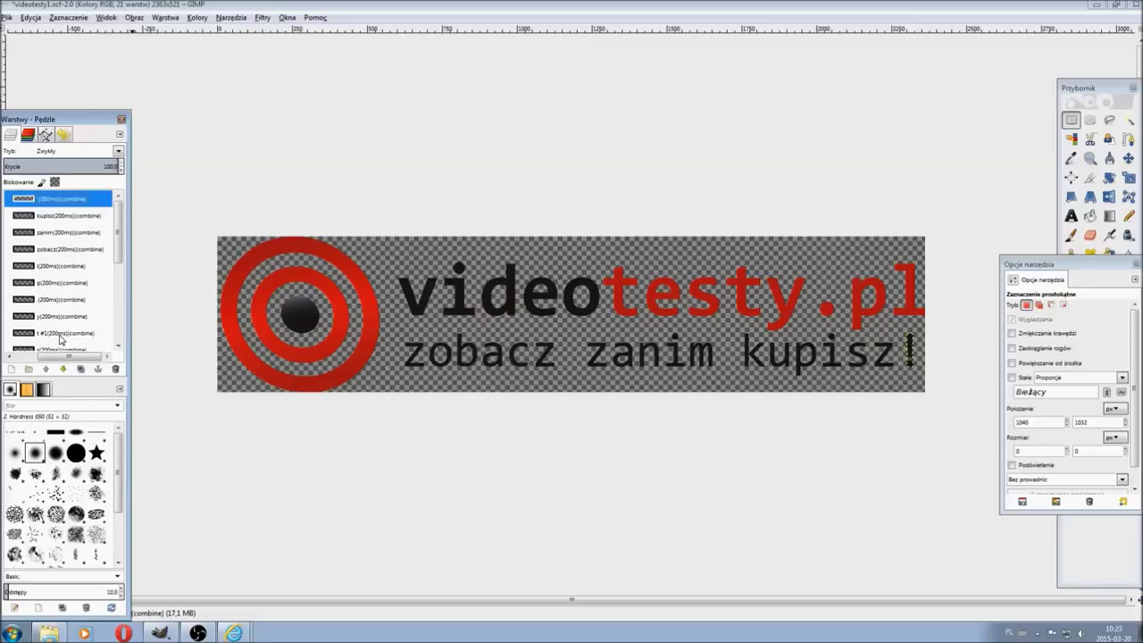
drag(67, 357, 40, 359)
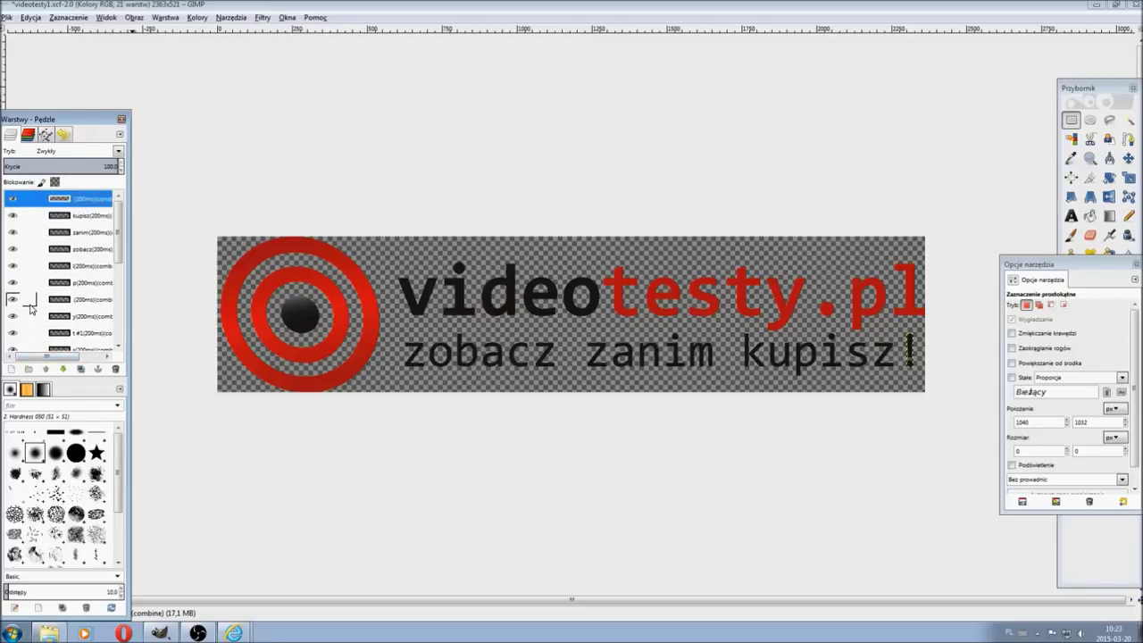
click(13, 283)
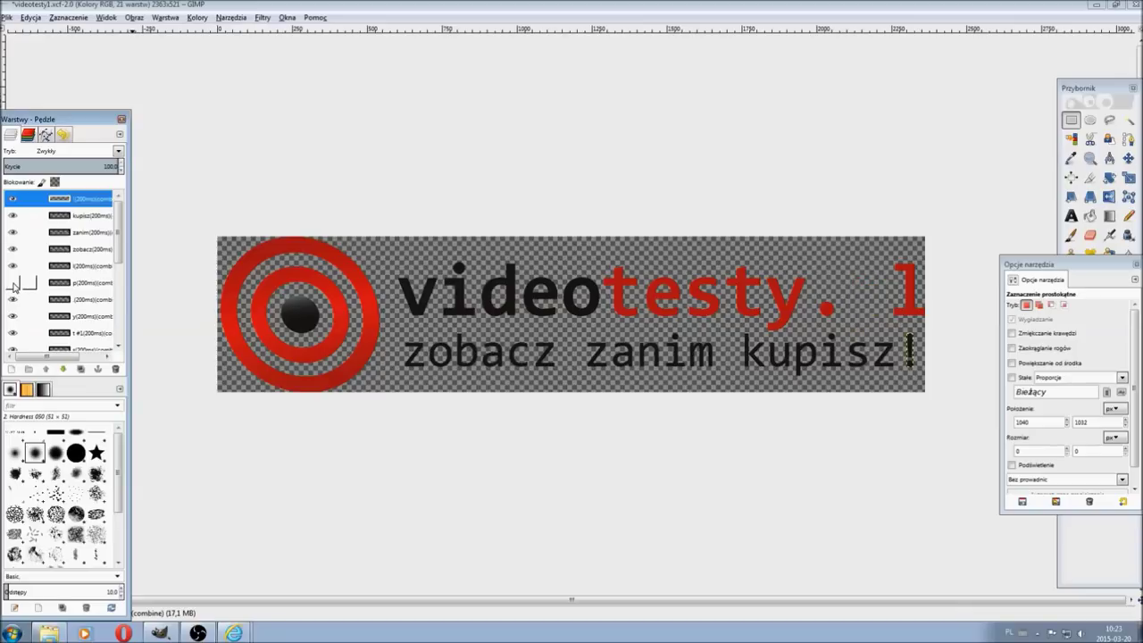
click(12, 283)
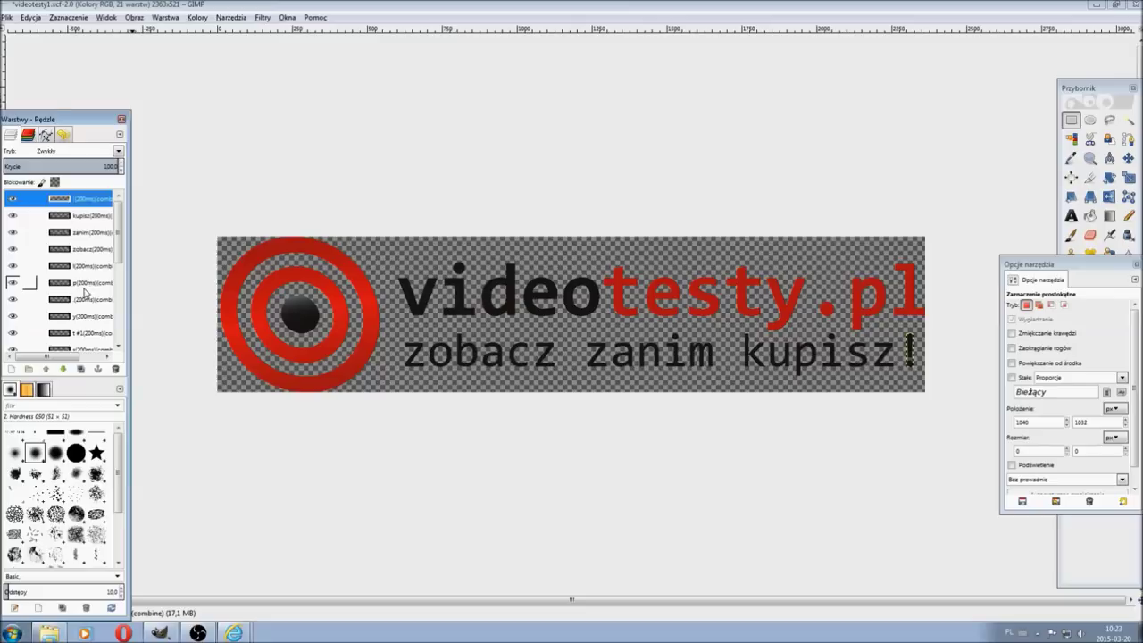
drag(66, 358, 78, 358)
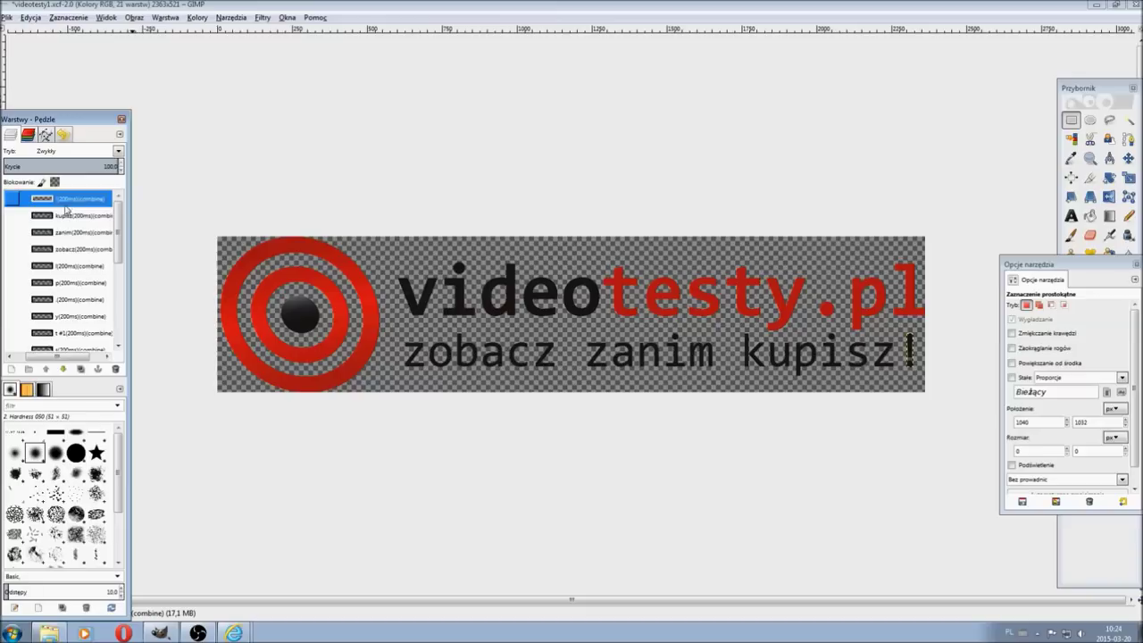
double_click(79, 198)
click(70, 198)
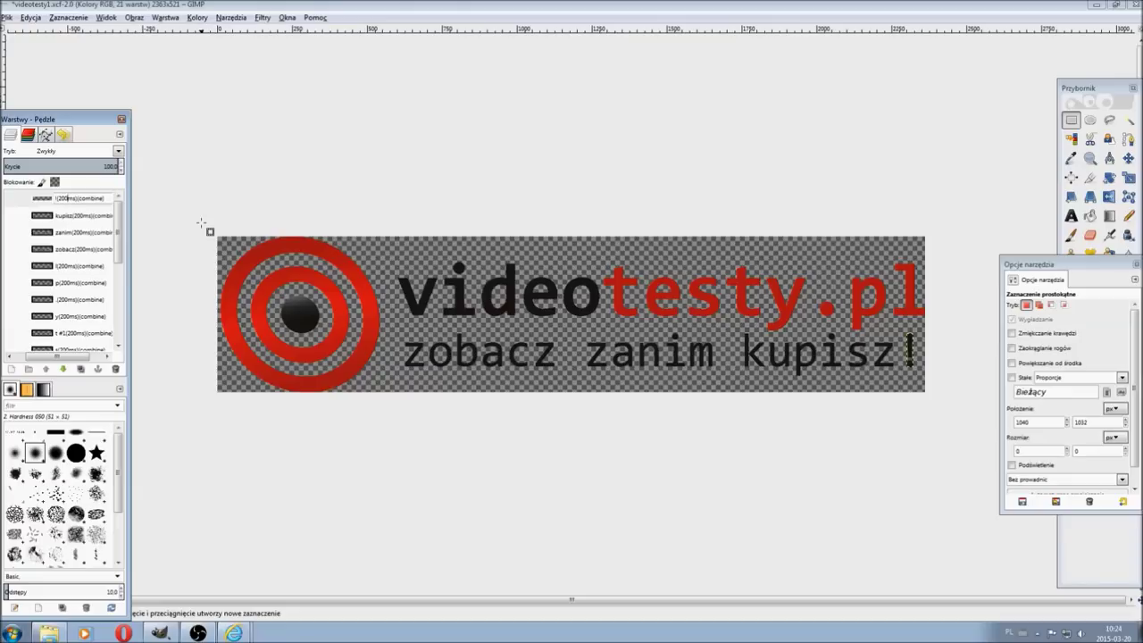
key(Right)
key(Right)
key(Right)
key(Right)
key(Right)
key(Right)
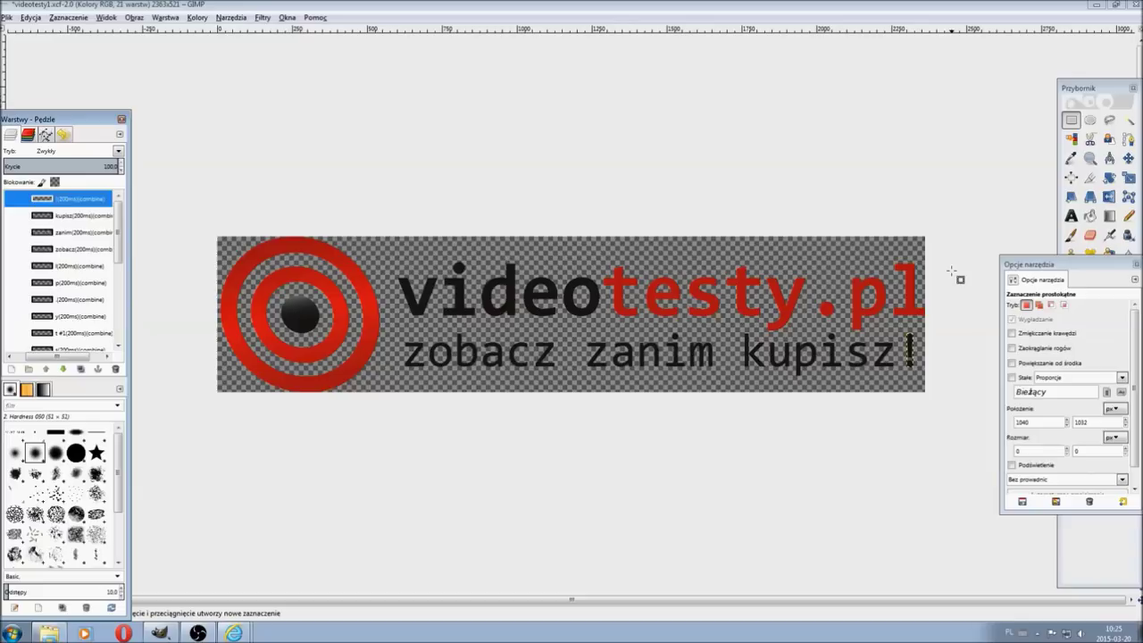
Look through the Filters menu without applying anything, then open the Plik (File) menu.
scroll(66, 362, up, 1)
scroll(65, 362, down, 2)
click(263, 17)
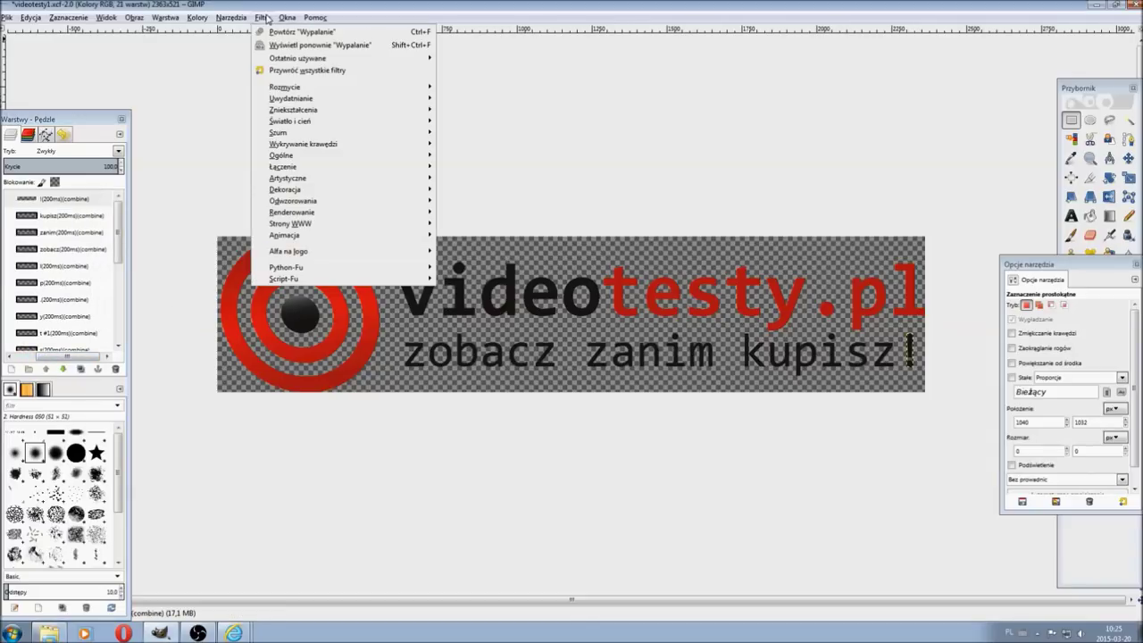
mouse_move(285, 235)
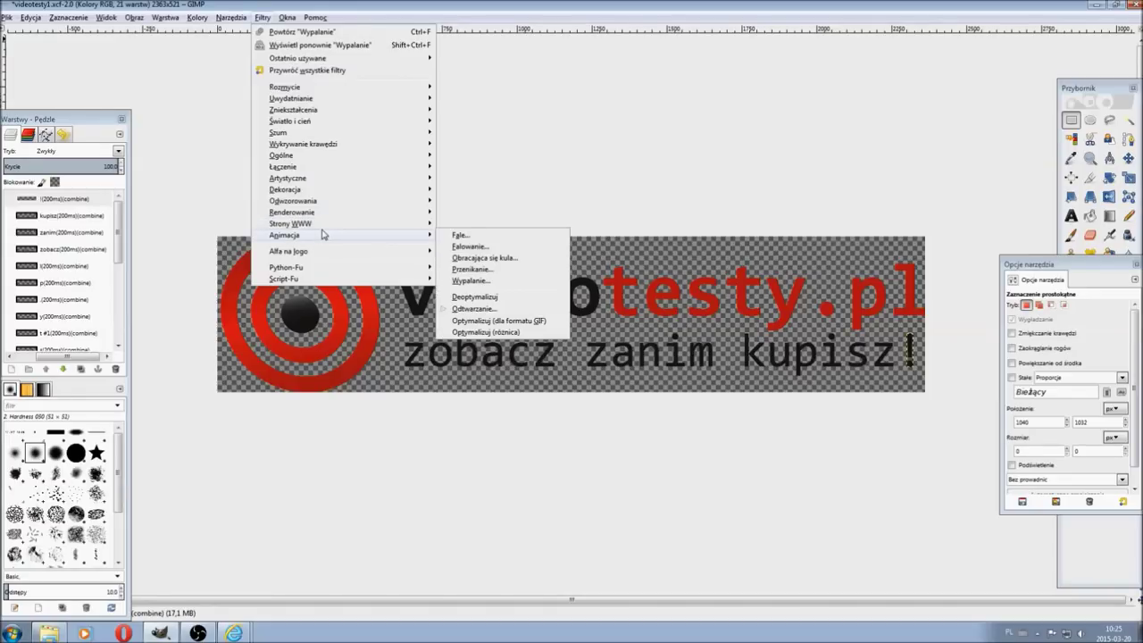
click(514, 217)
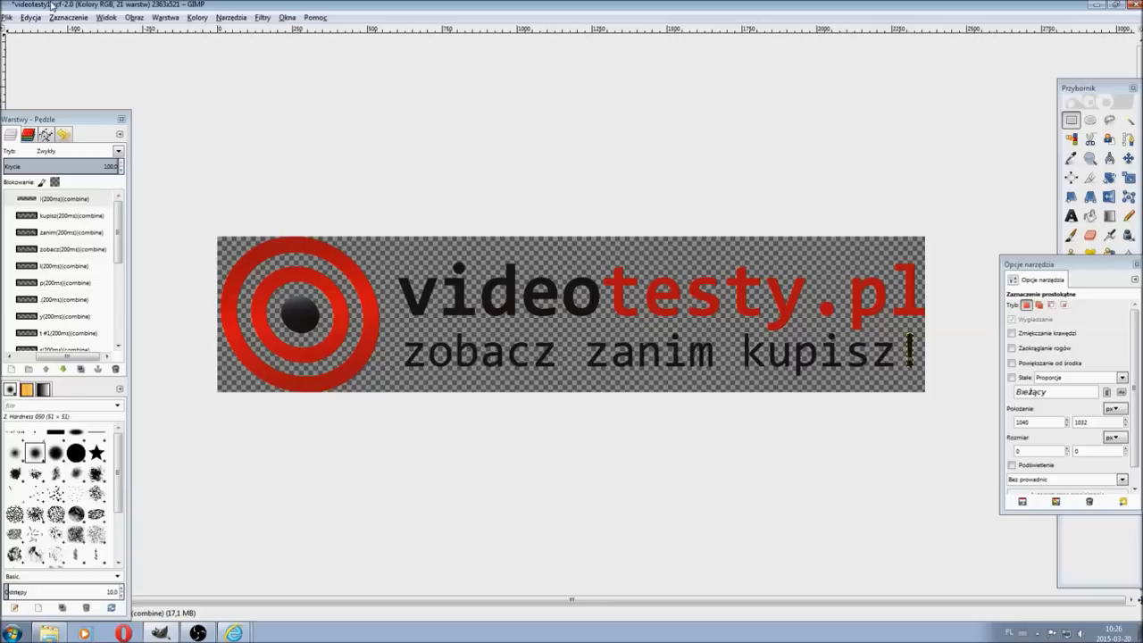
click(7, 18)
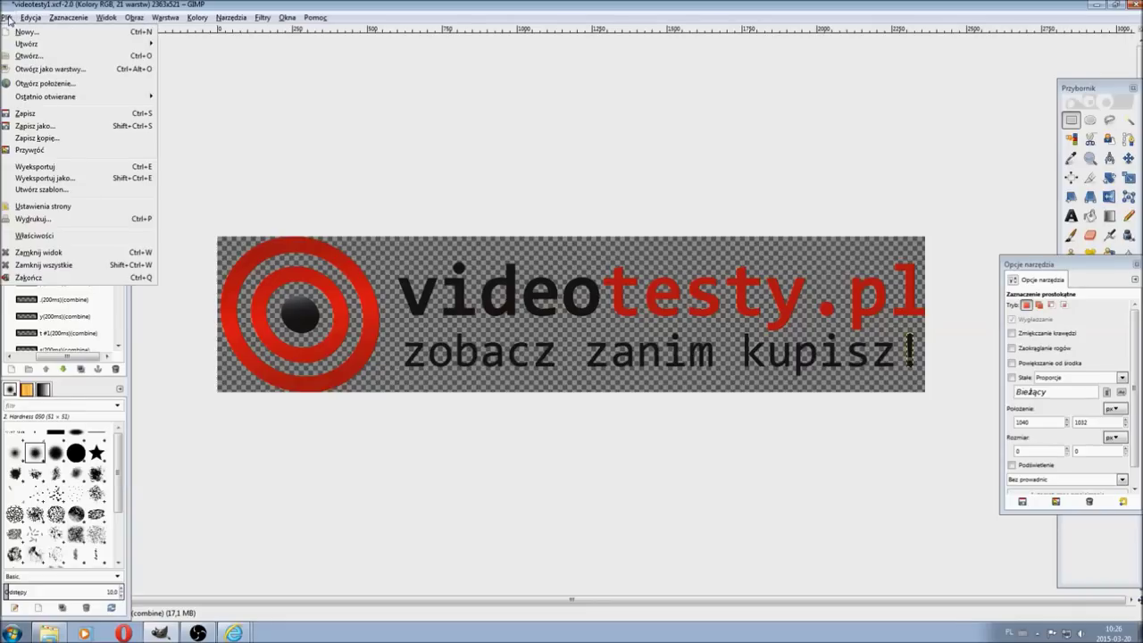
Export the image as GIF (Obraz GIF) into Nowy folder (4).
click(89, 178)
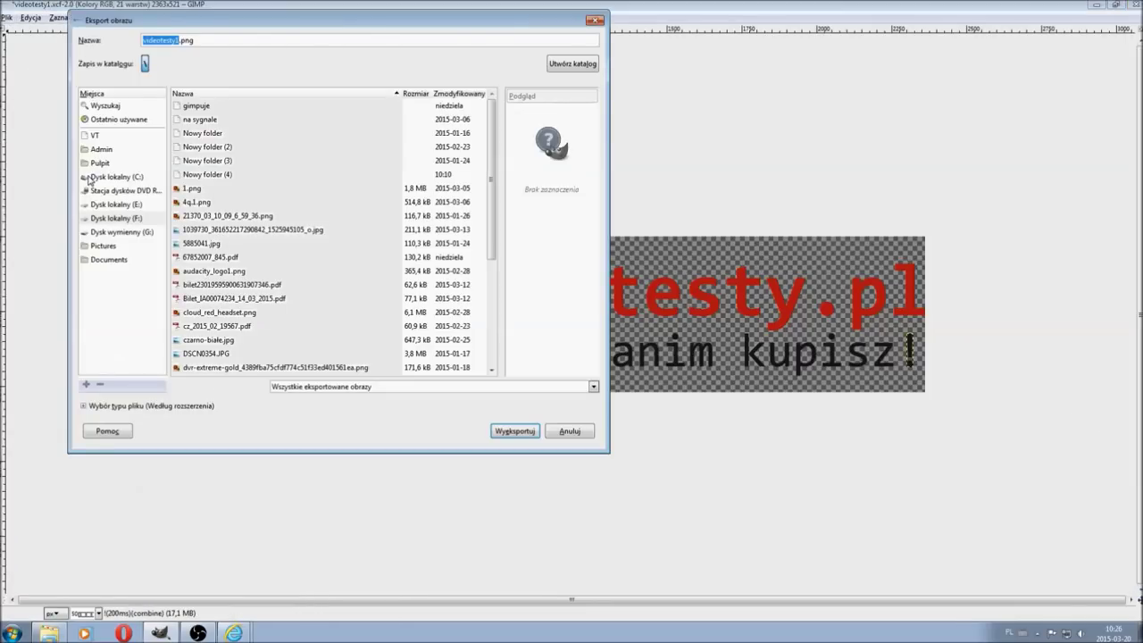
click(220, 175)
double_click(221, 175)
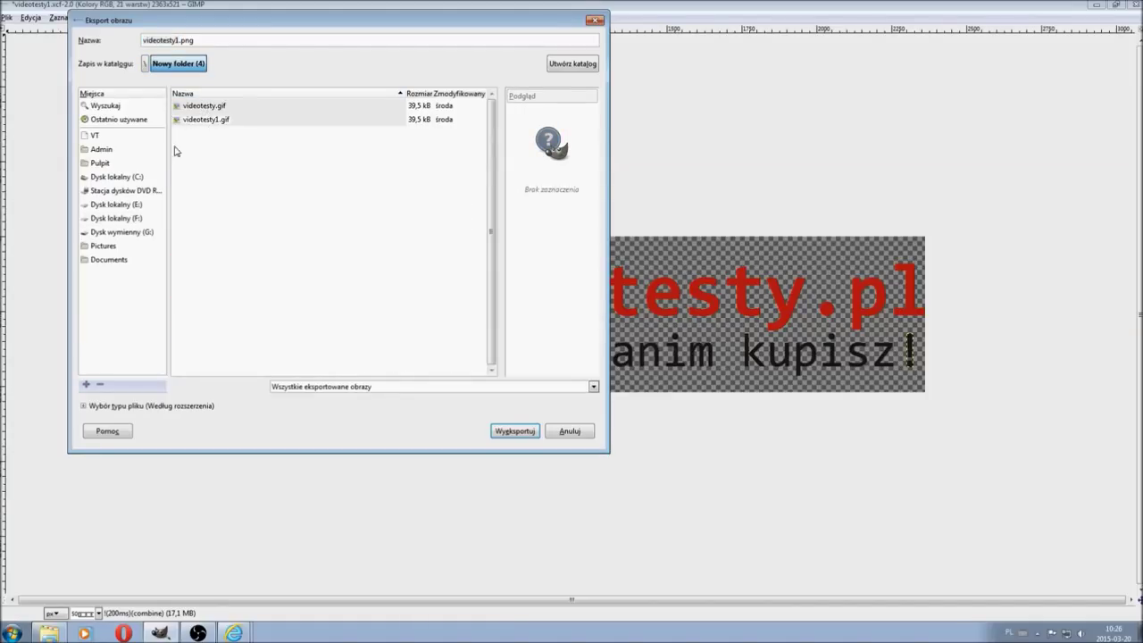
click(98, 409)
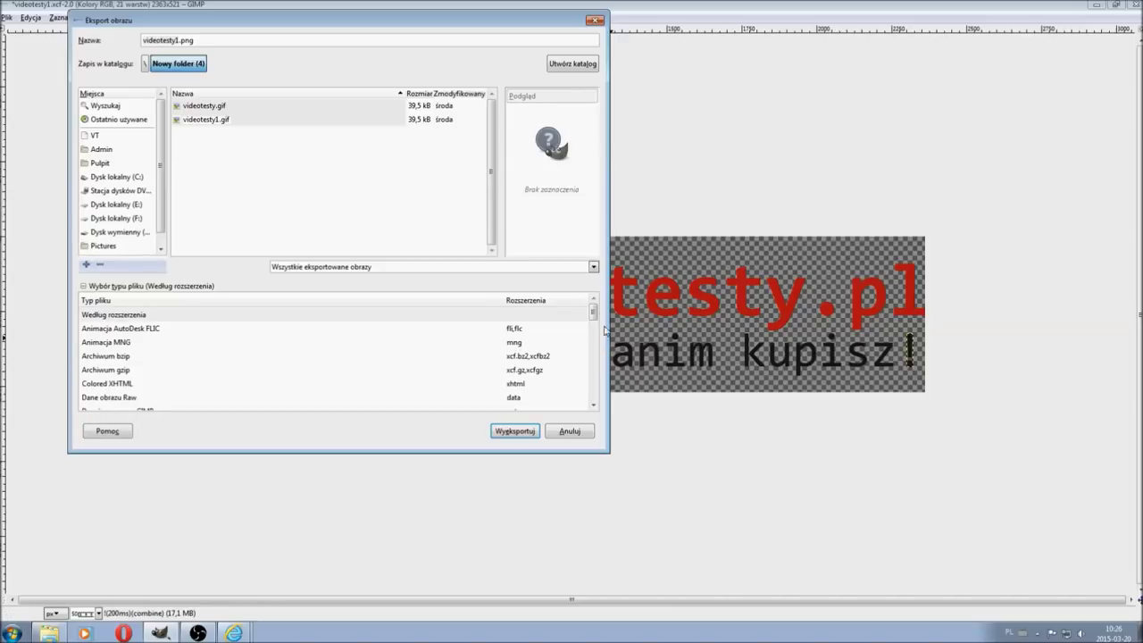
drag(594, 313, 593, 350)
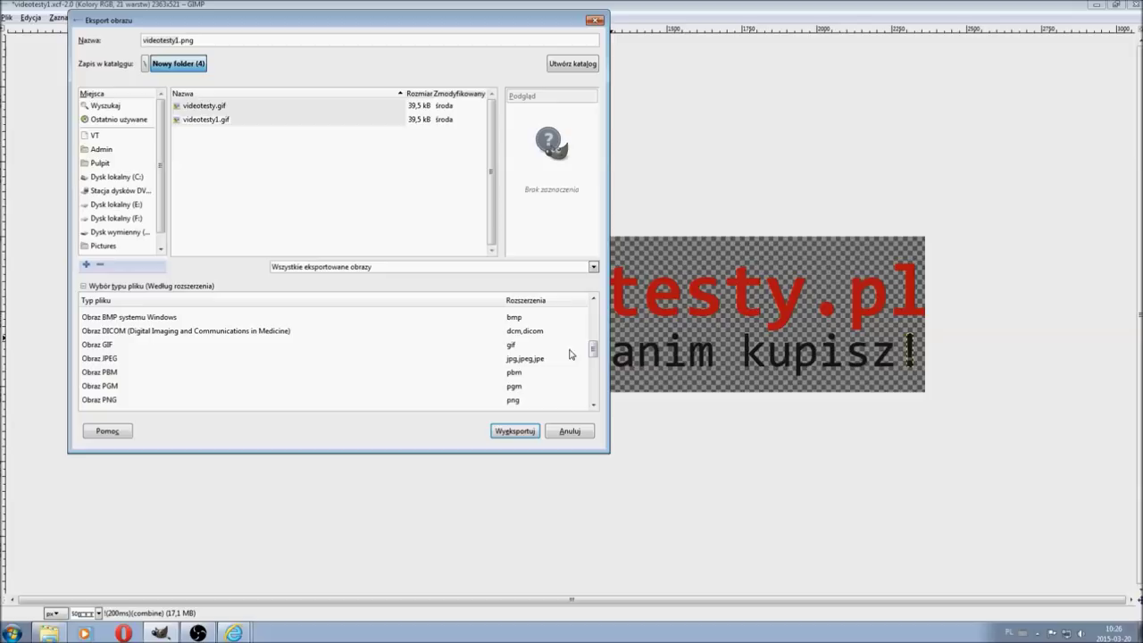
click(518, 348)
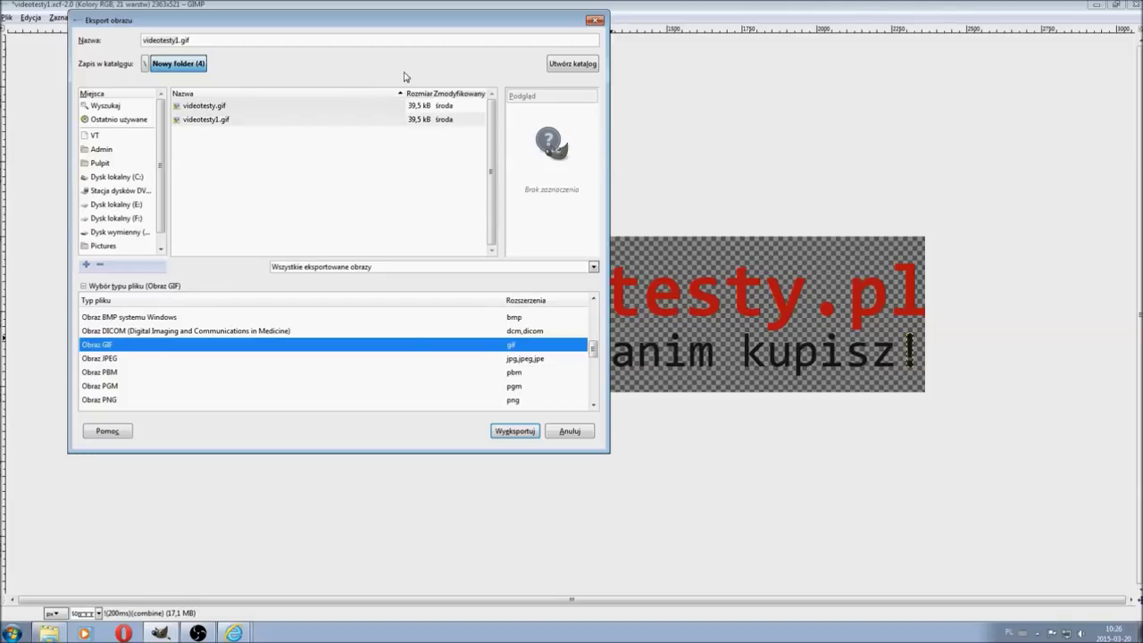
Cancel overwriting videotesty1.gif and export under the name videoaXaxtesty1.gif instead.
click(514, 431)
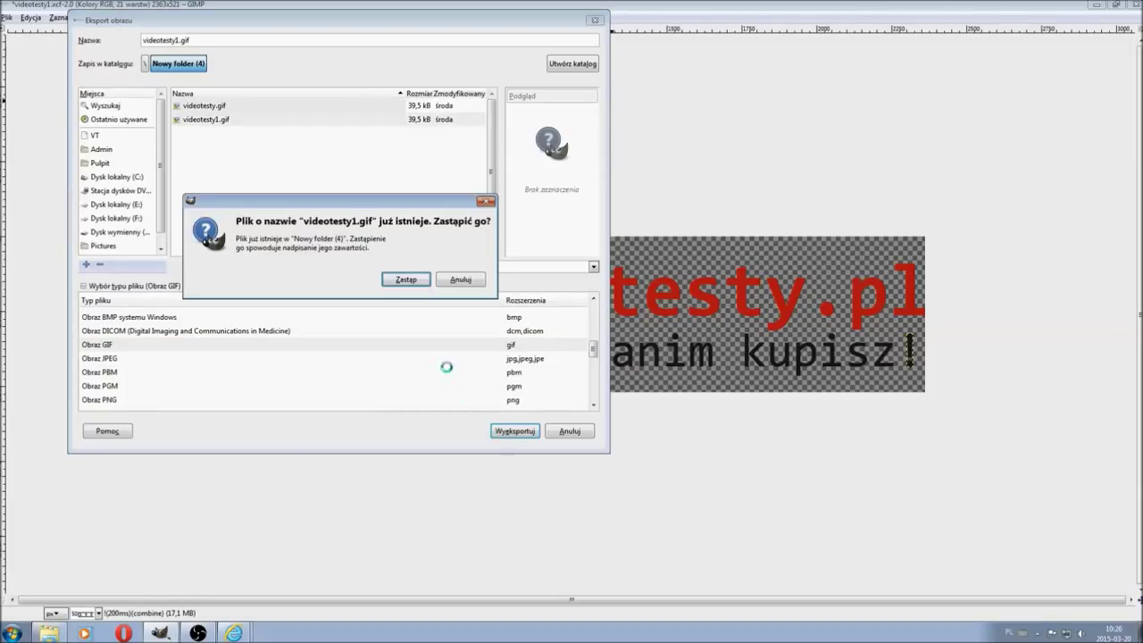
click(461, 280)
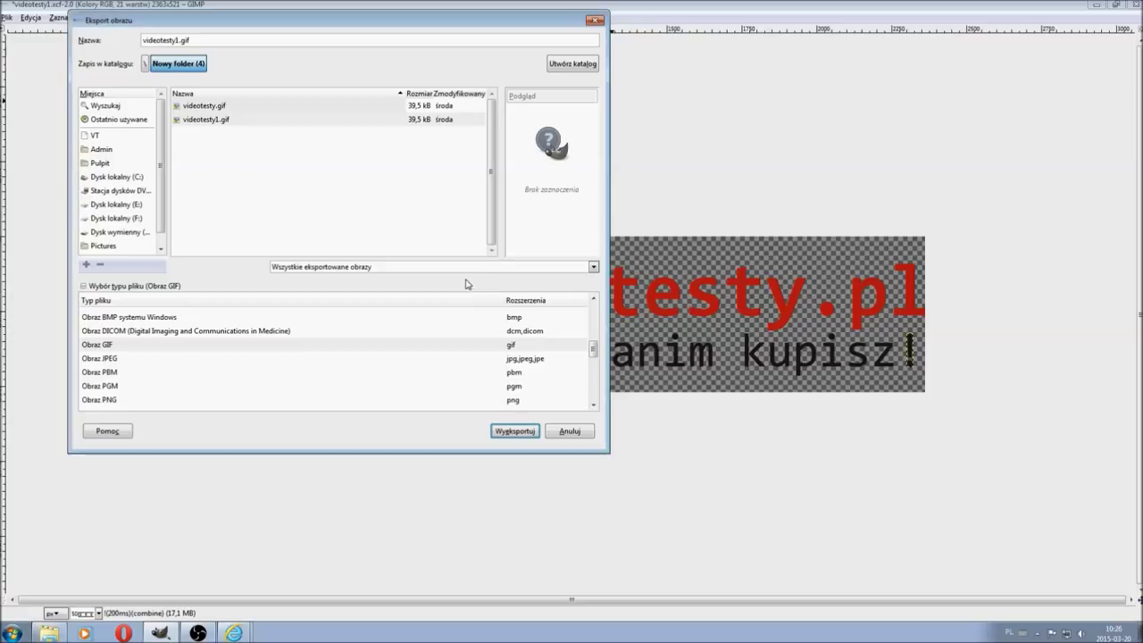
click(167, 40)
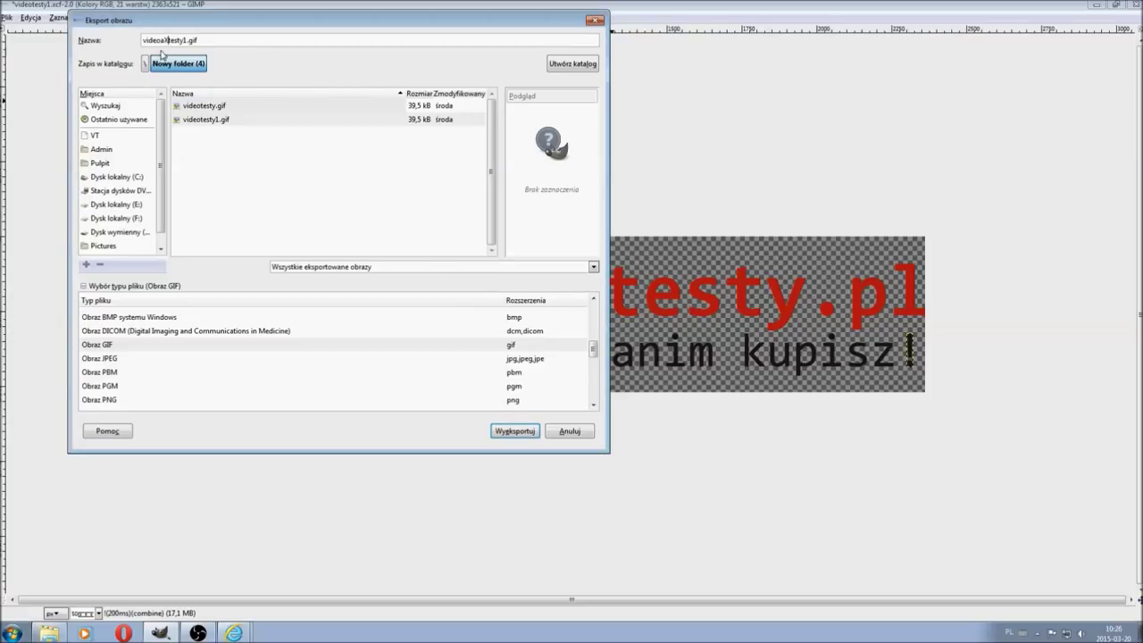
text(aXax)
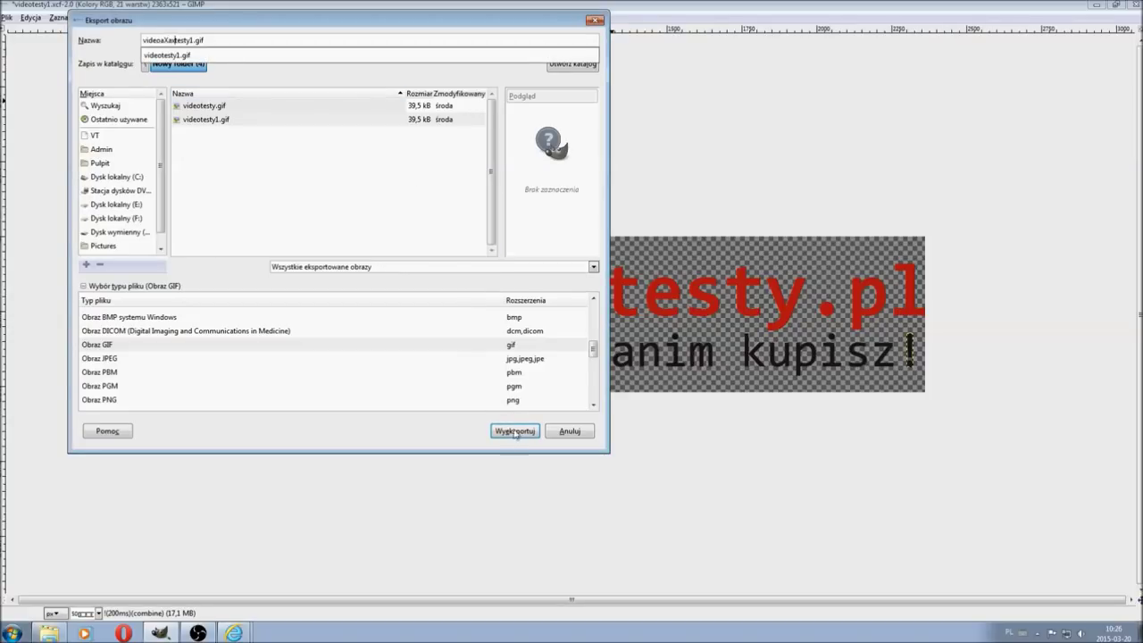
click(515, 430)
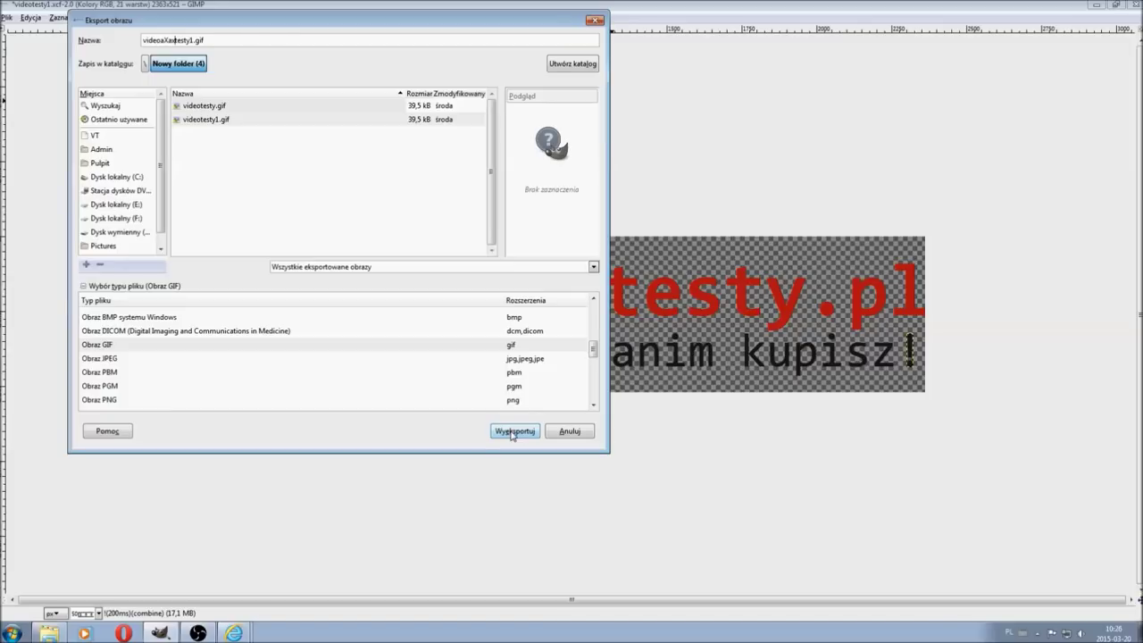
click(514, 430)
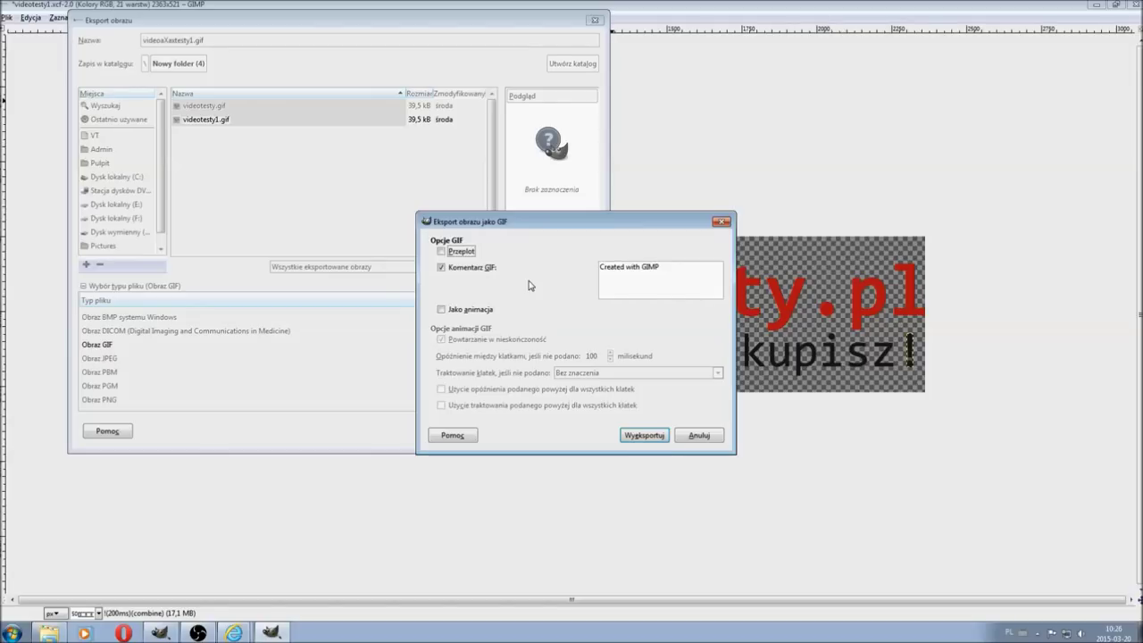
Tick Jako animacja, untick Powtarzanie w nieskończoność, and start raising the frame delay from 100 ms.
click(688, 272)
click(452, 315)
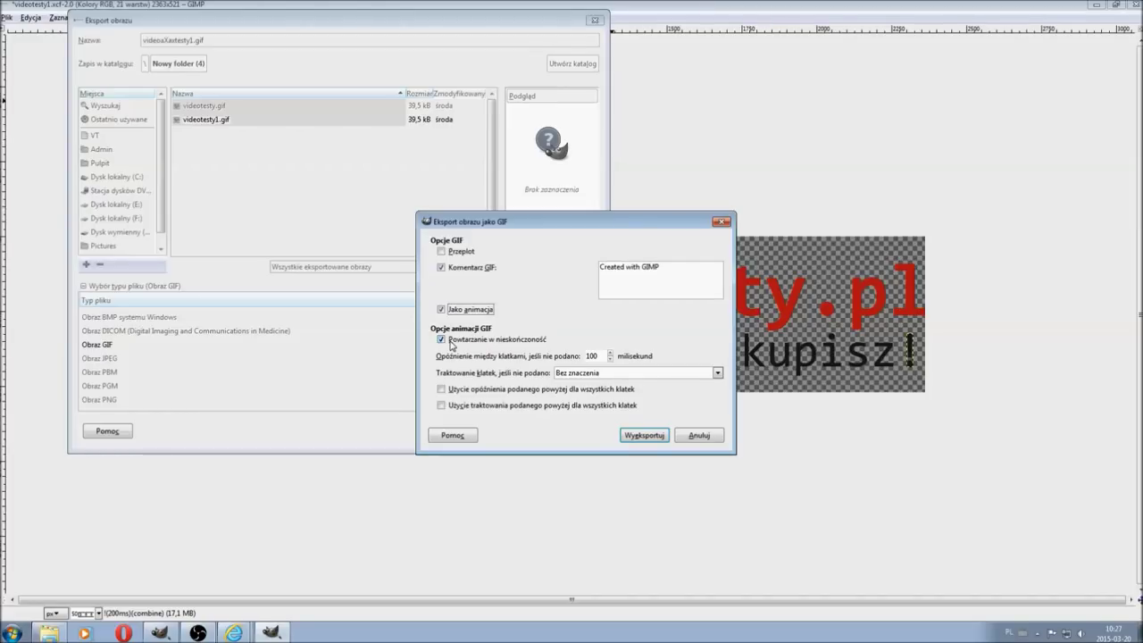
click(452, 344)
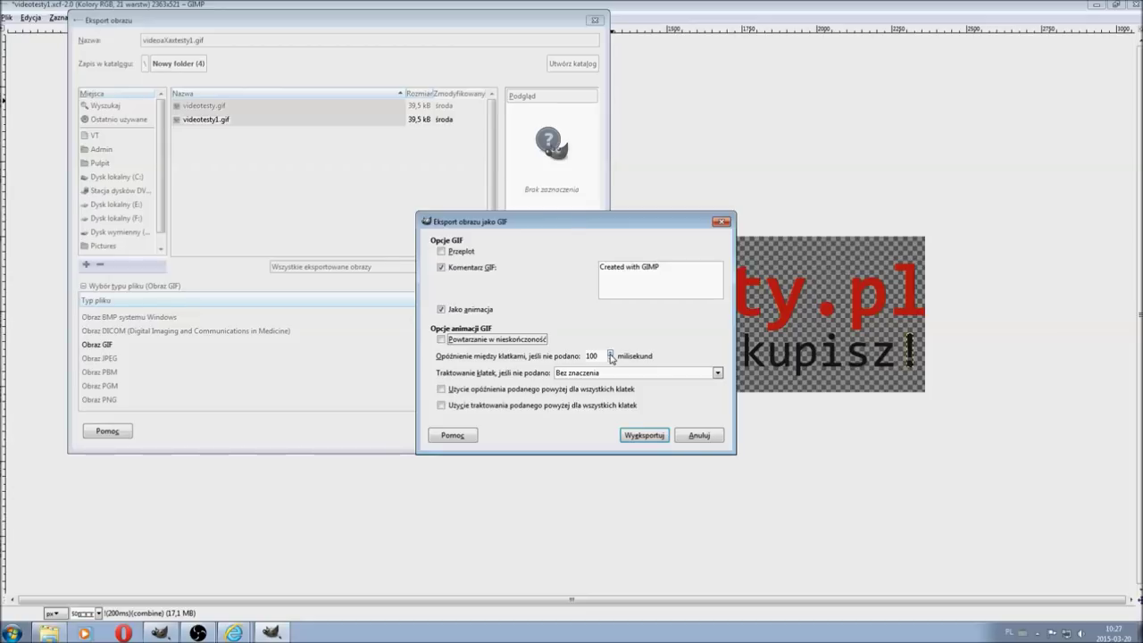
click(611, 353)
click(611, 353)
click(611, 353)
click(611, 354)
click(611, 353)
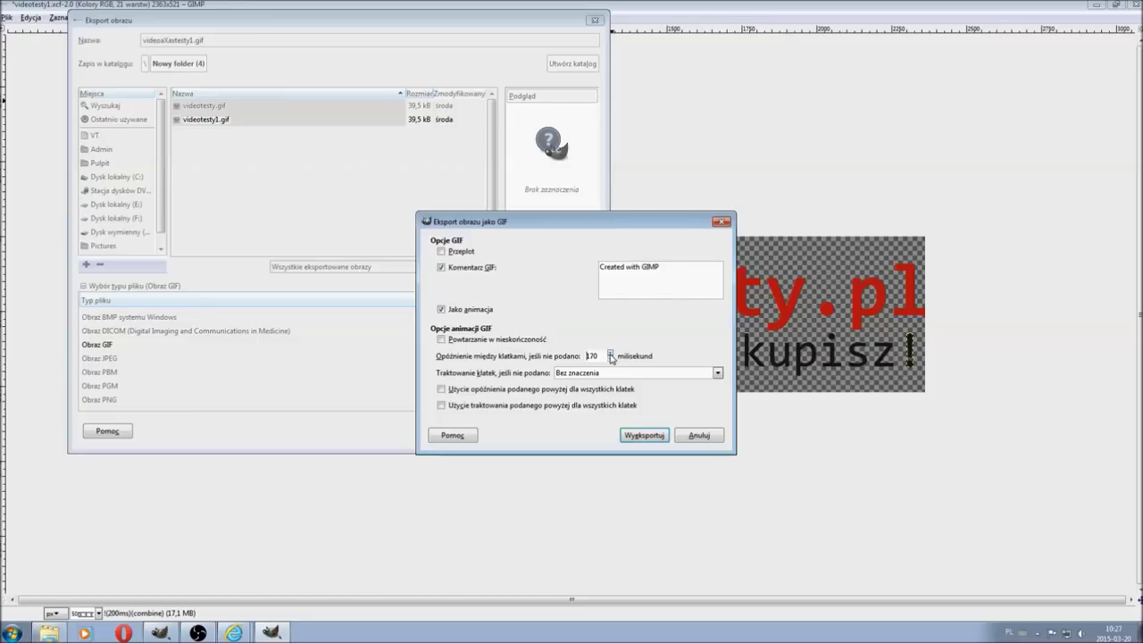
Set the frame delay to 200 ms and keep frame disposal at Bez znaczenia.
click(611, 354)
click(596, 374)
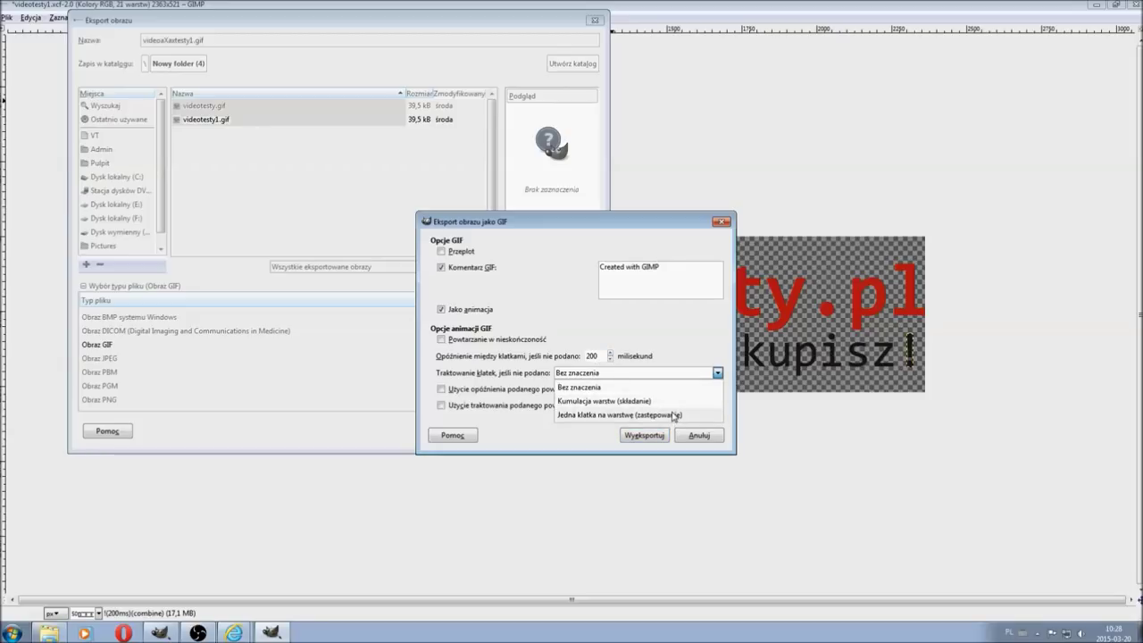
click(535, 443)
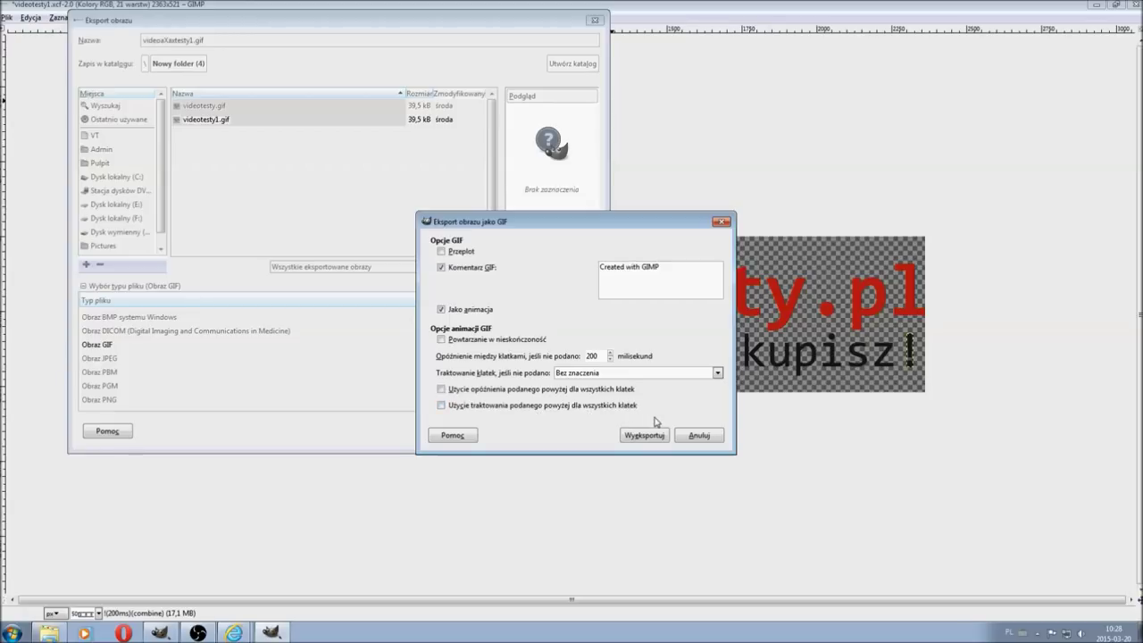
Export the animated GIF and open videoaXaxtesty1.gif from its folder in Internet Explorer.
click(657, 438)
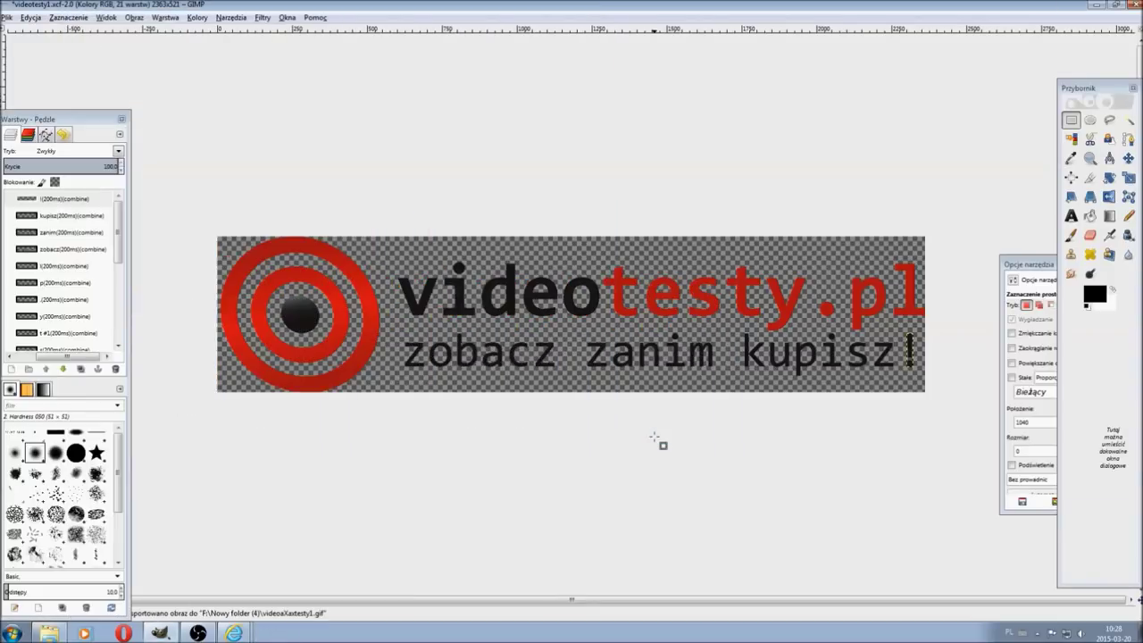
click(37, 634)
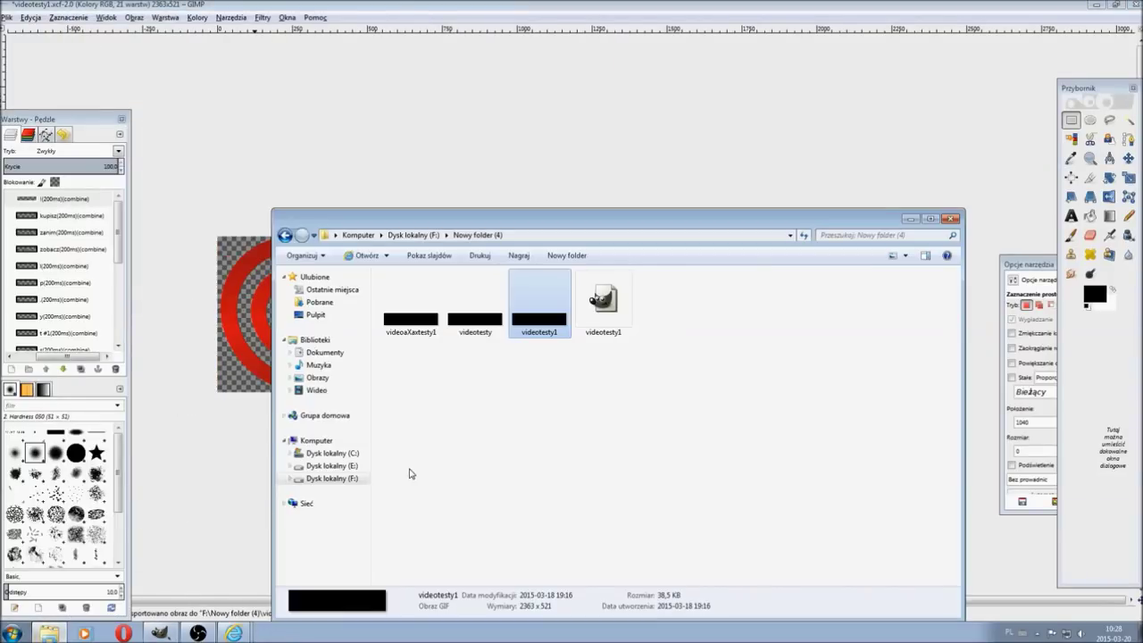
double_click(418, 326)
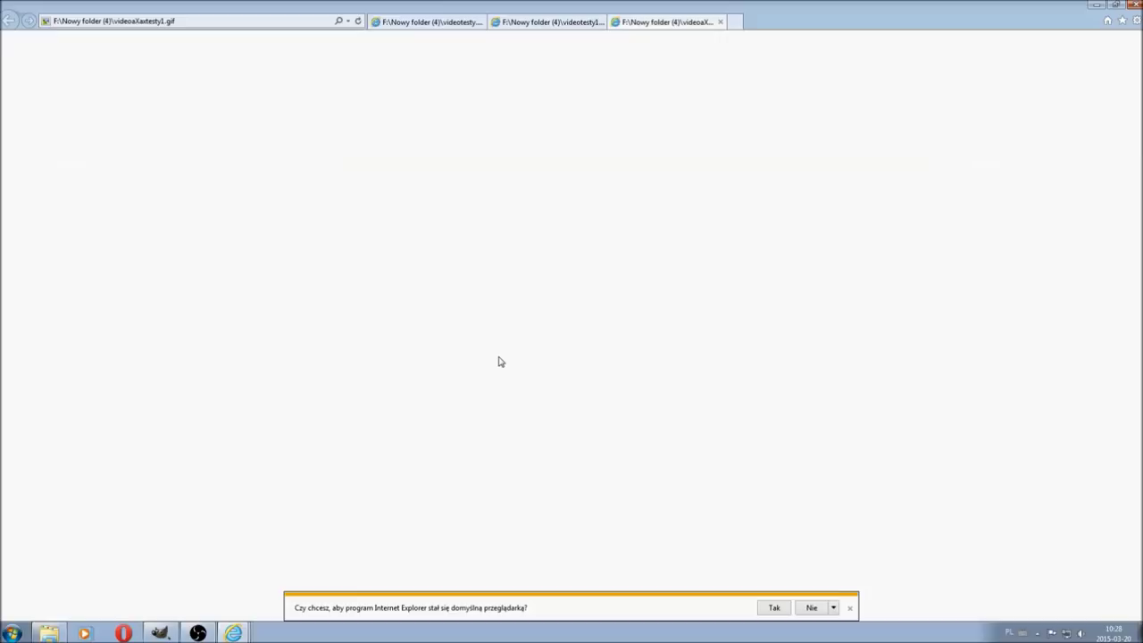